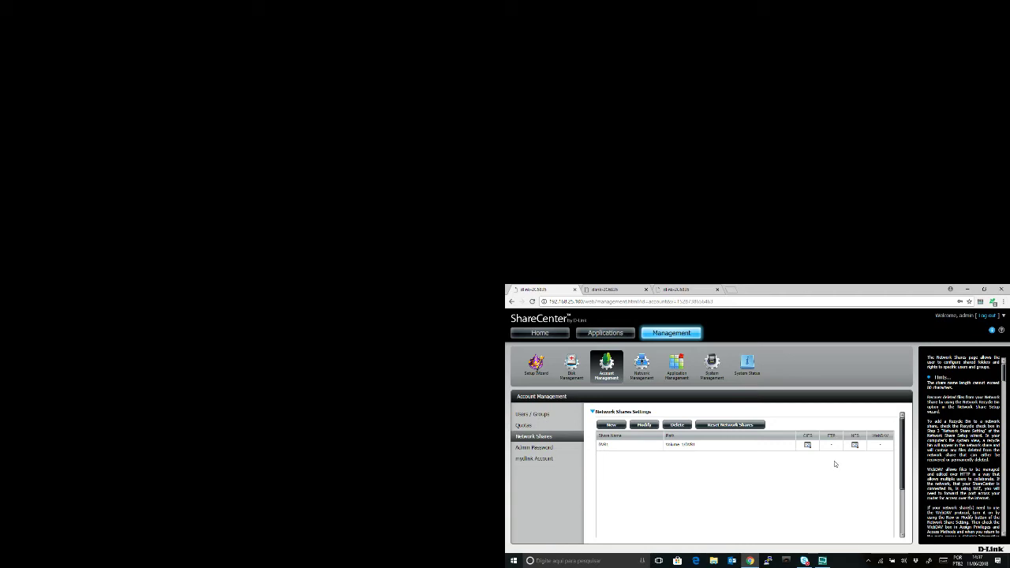
Minimize the browser, switch to the DVR interface and review its general IPv4 network settings in the system configuration
click(968, 290)
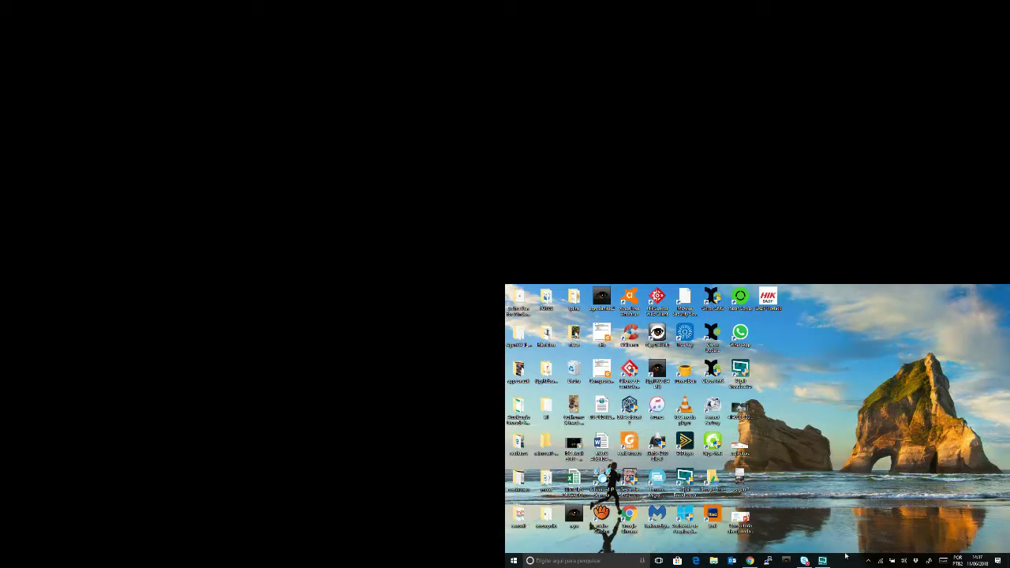
click(822, 561)
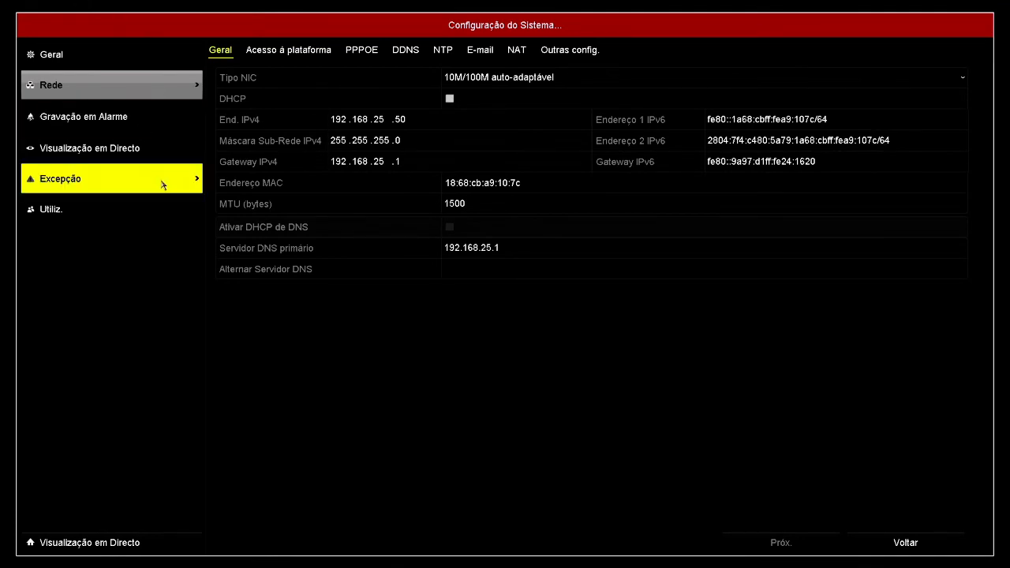
right_click(199, 180)
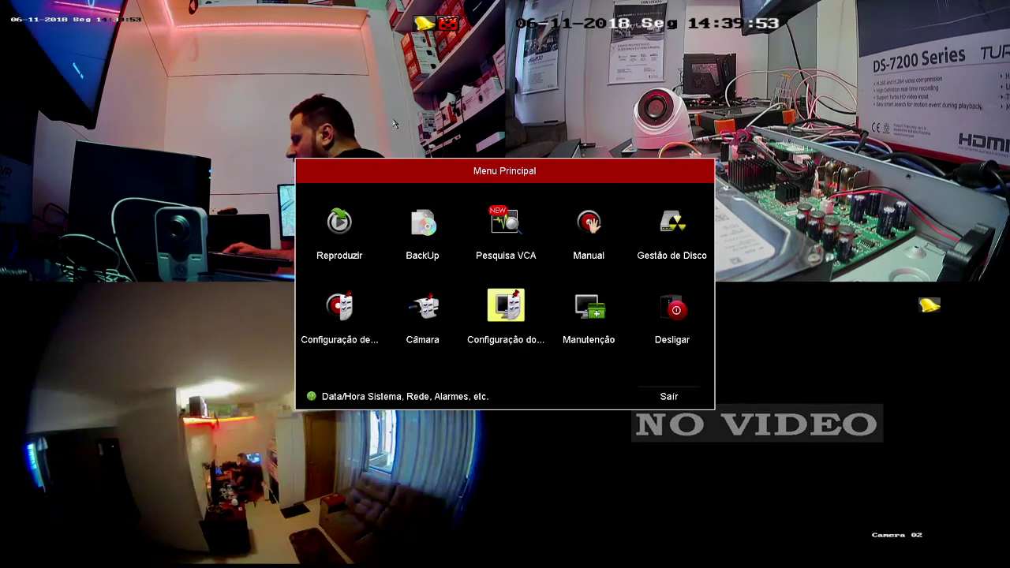
click(485, 329)
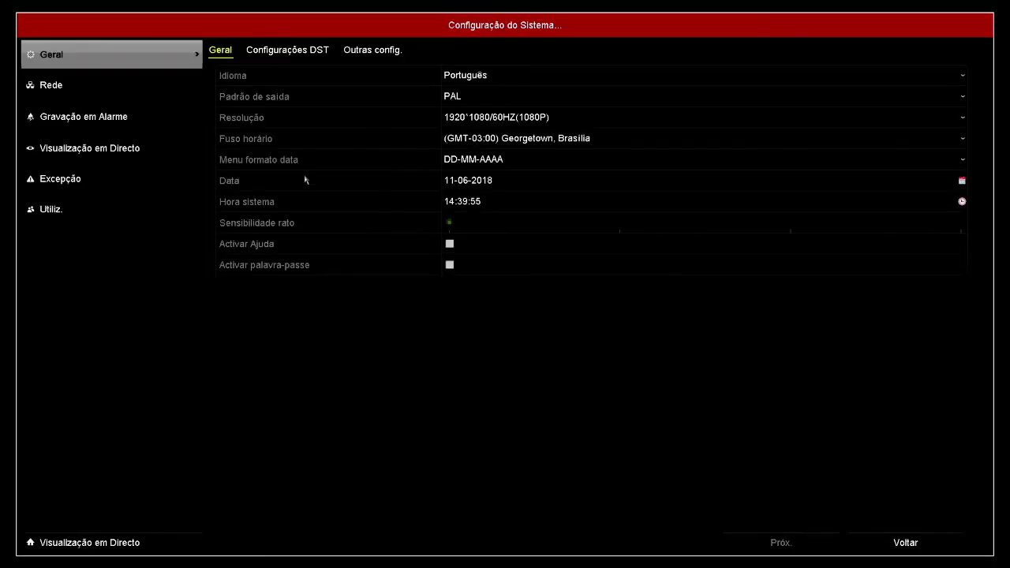
click(139, 90)
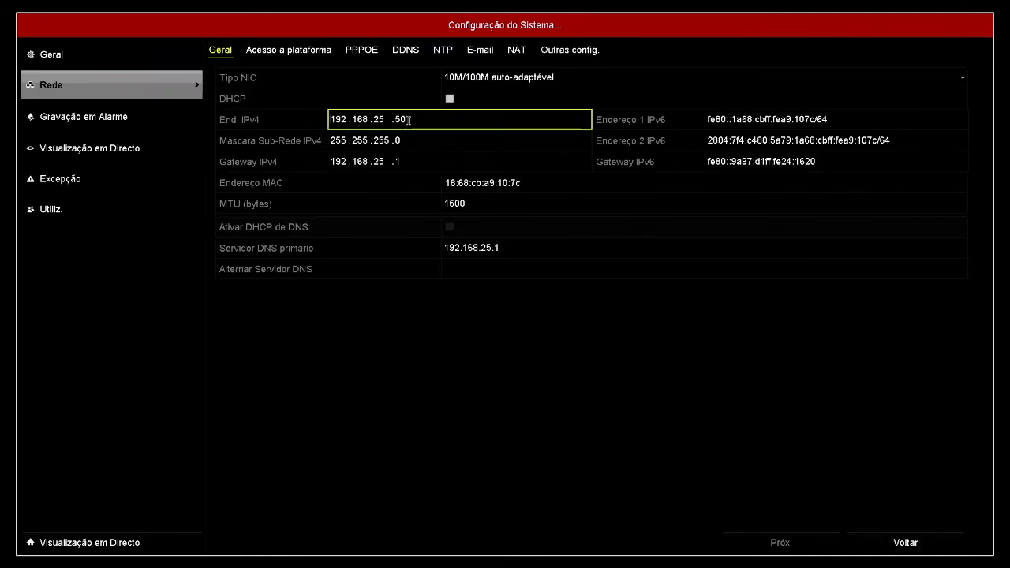
right_click(376, 225)
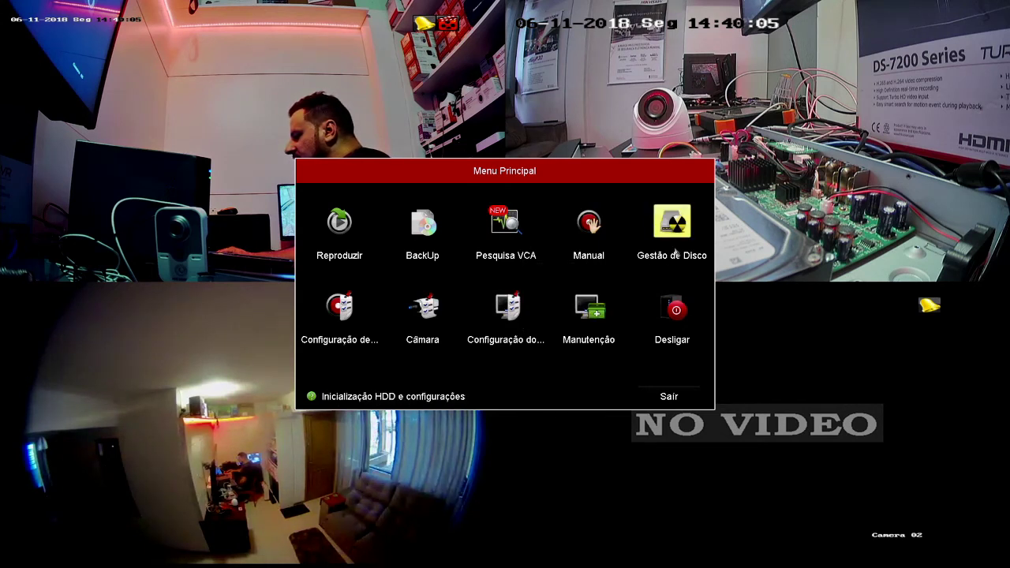
Add HDD de Rede 1 as a NAS disk with NetHDD IP 192.168.25.100 and the discovered directory /mnt/HD/HD_a2/DVR1
click(672, 251)
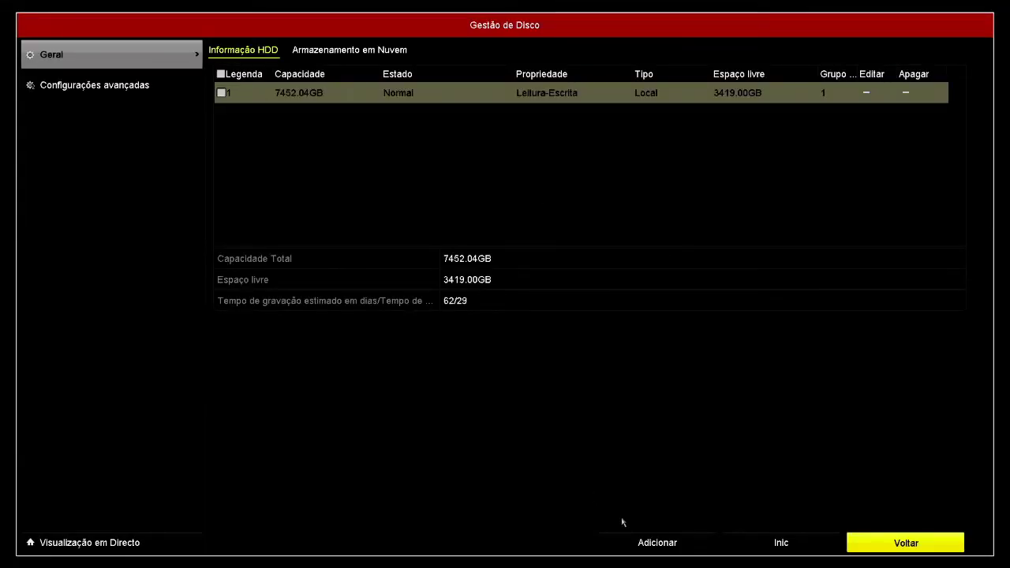
click(653, 542)
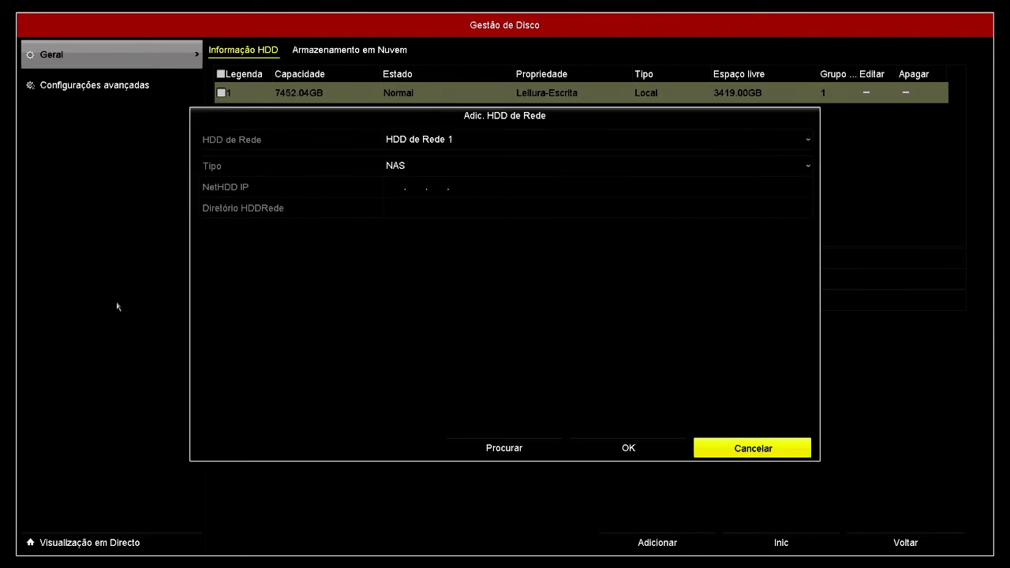
click(388, 187)
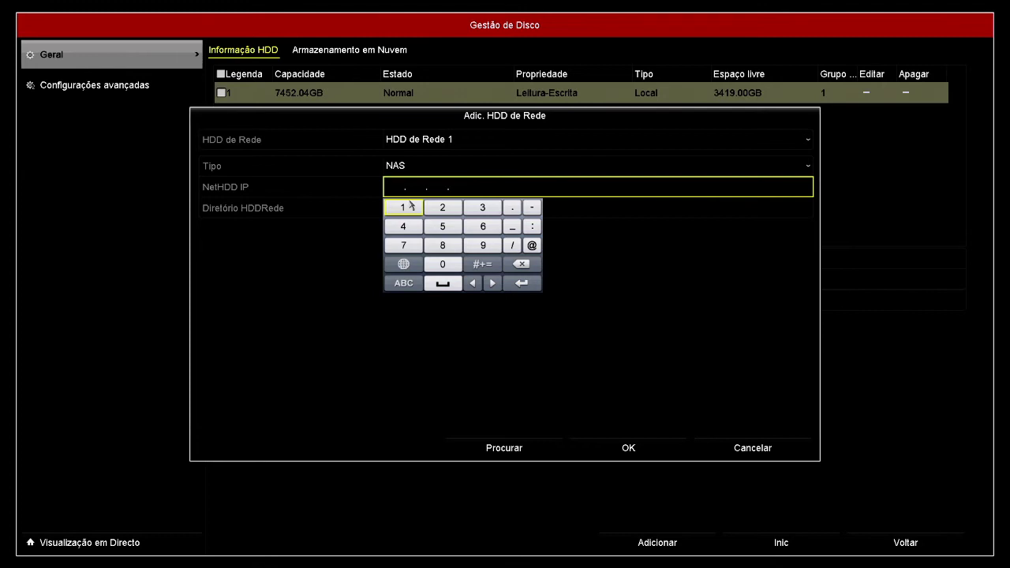
click(410, 205)
click(521, 264)
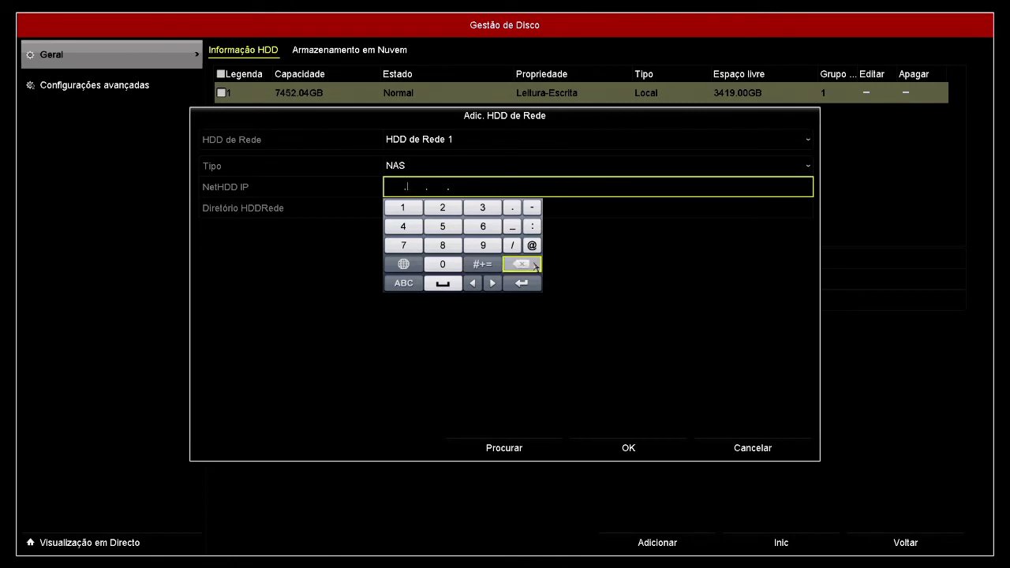
click(406, 208)
click(479, 247)
click(448, 215)
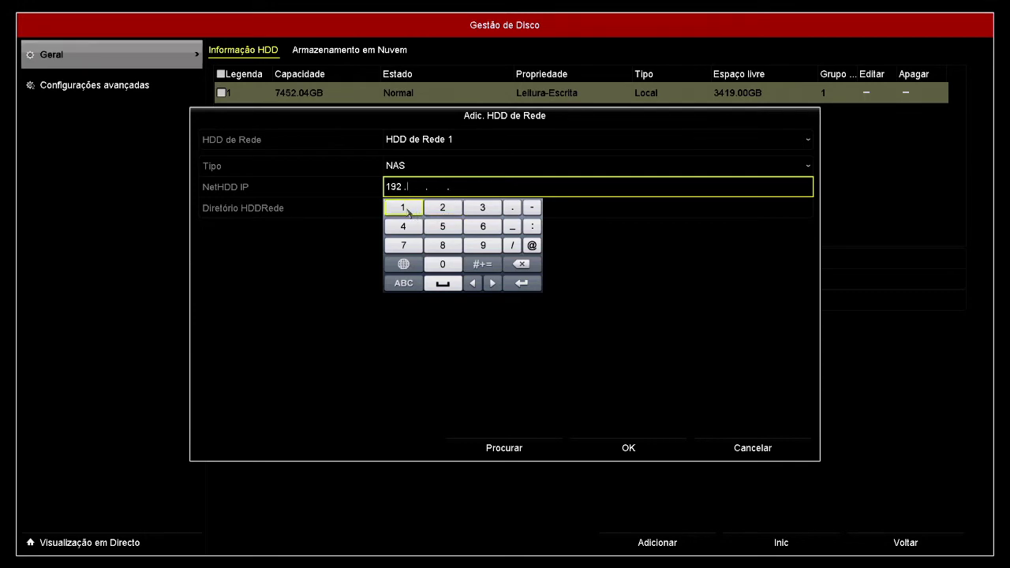
click(403, 207)
click(481, 227)
click(446, 246)
click(442, 210)
click(447, 227)
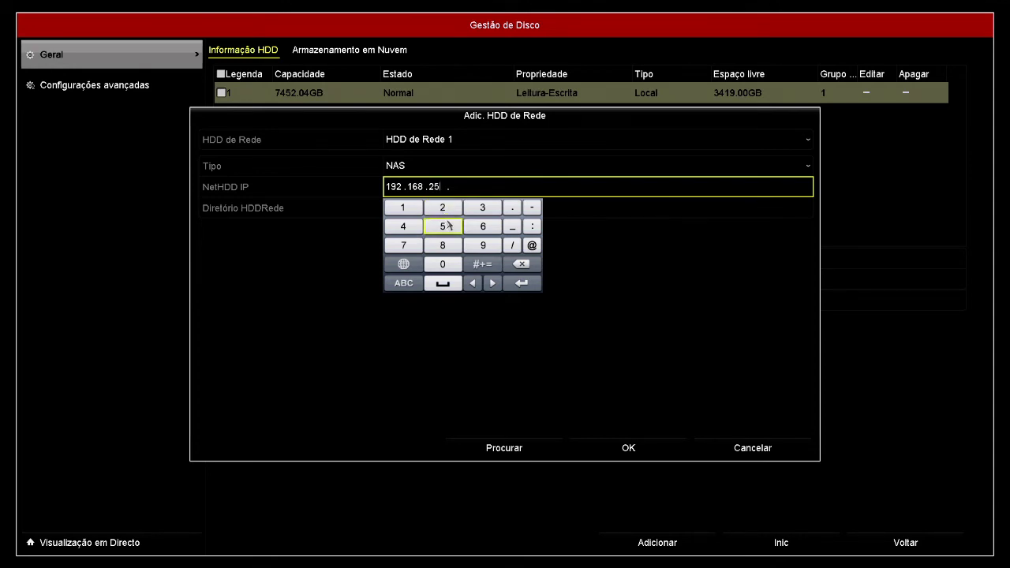
click(401, 208)
click(439, 266)
click(439, 267)
click(593, 341)
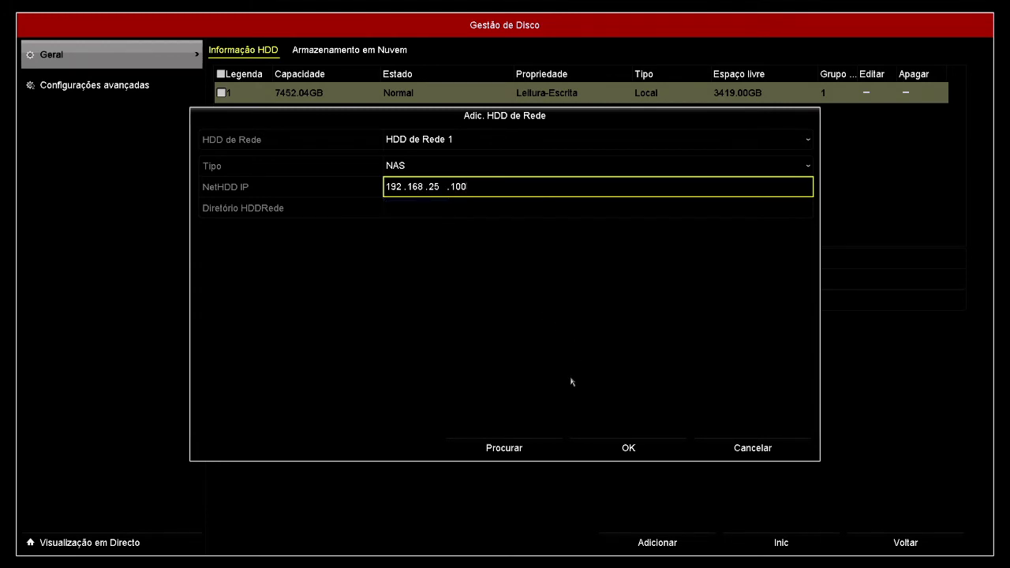
click(504, 449)
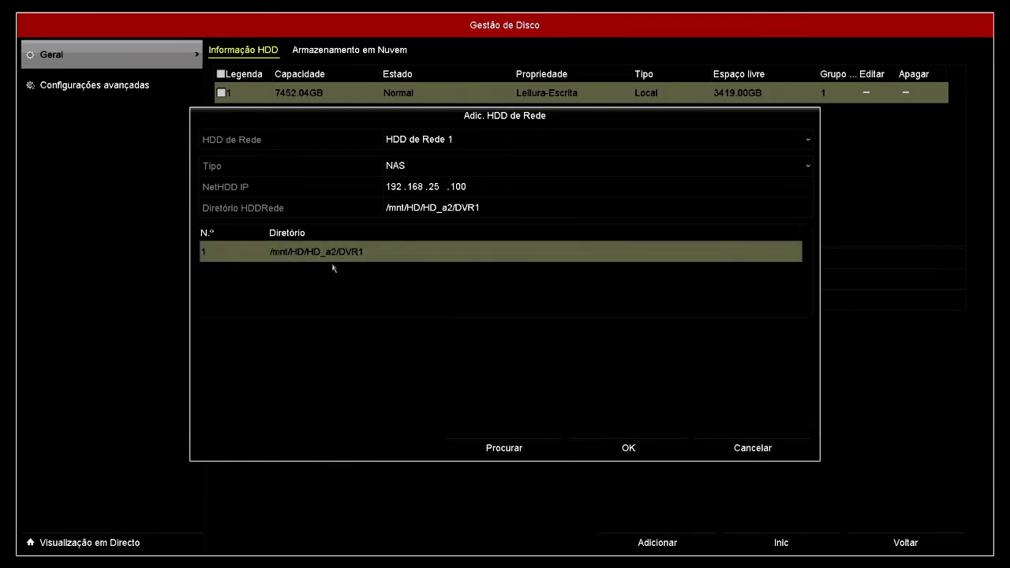
click(611, 446)
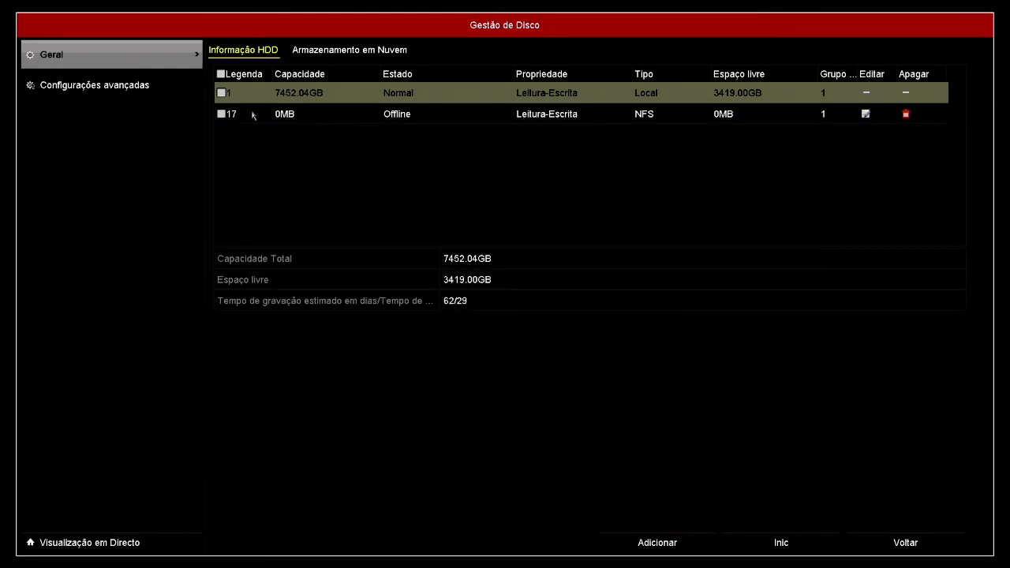
Initialize network disk 17 (NFS), accepting the erasure of its data, and return to the live view
click(222, 115)
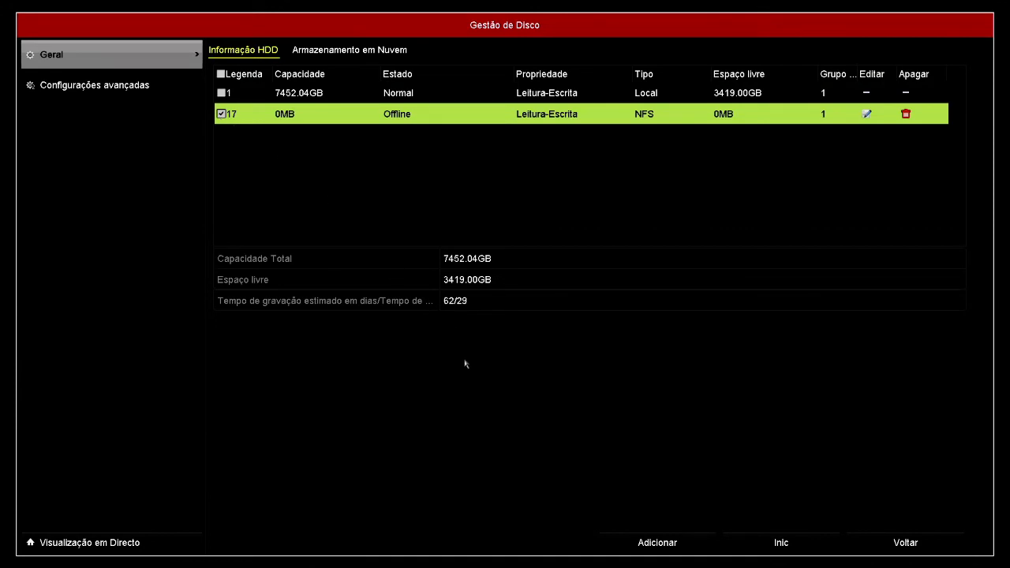
click(819, 552)
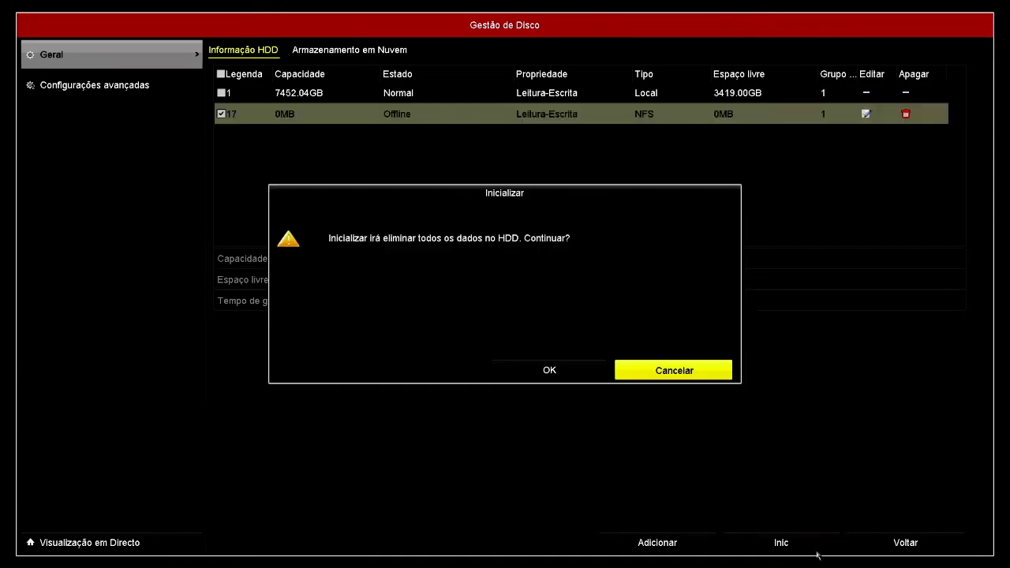
click(568, 373)
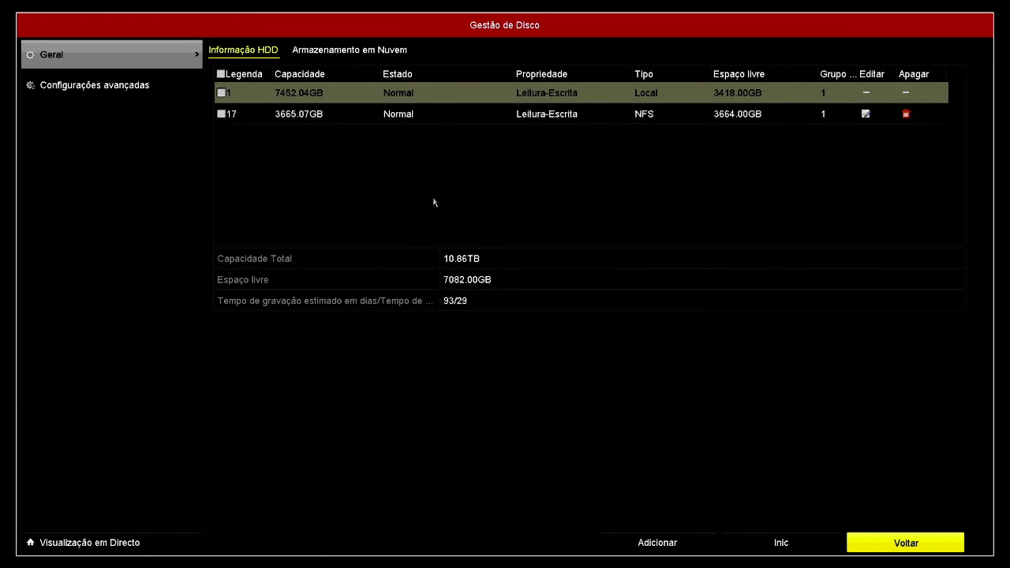
right_click(388, 135)
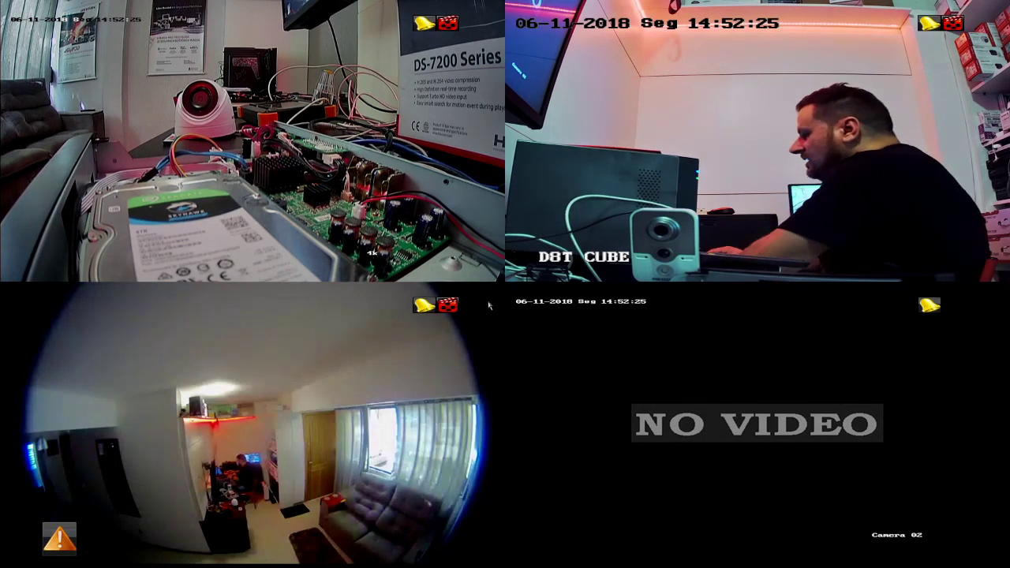
Enlarge the 4k camera to full screen, try to play back its recordings and return to its live view
double_click(253, 142)
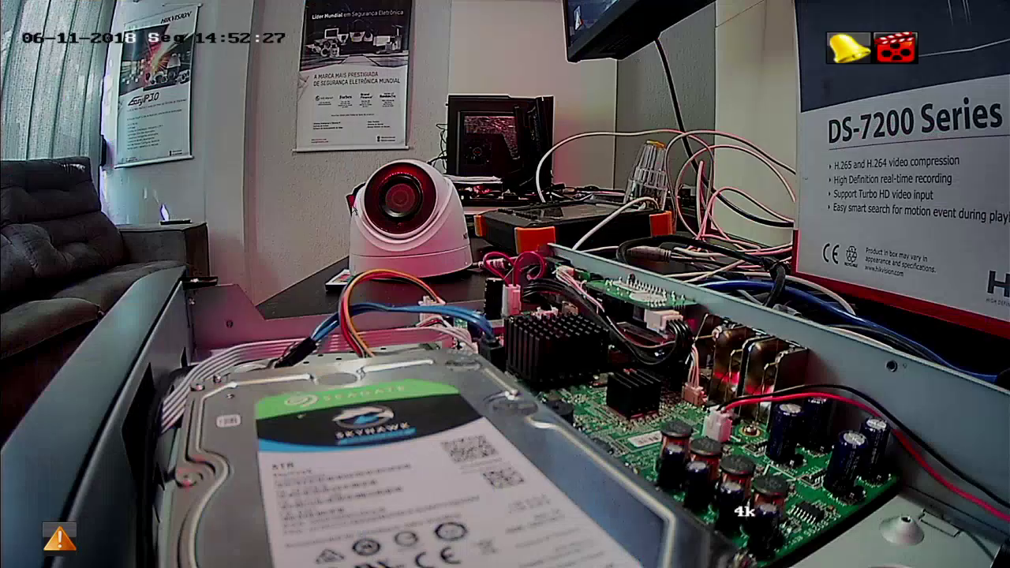
right_click(441, 266)
click(527, 485)
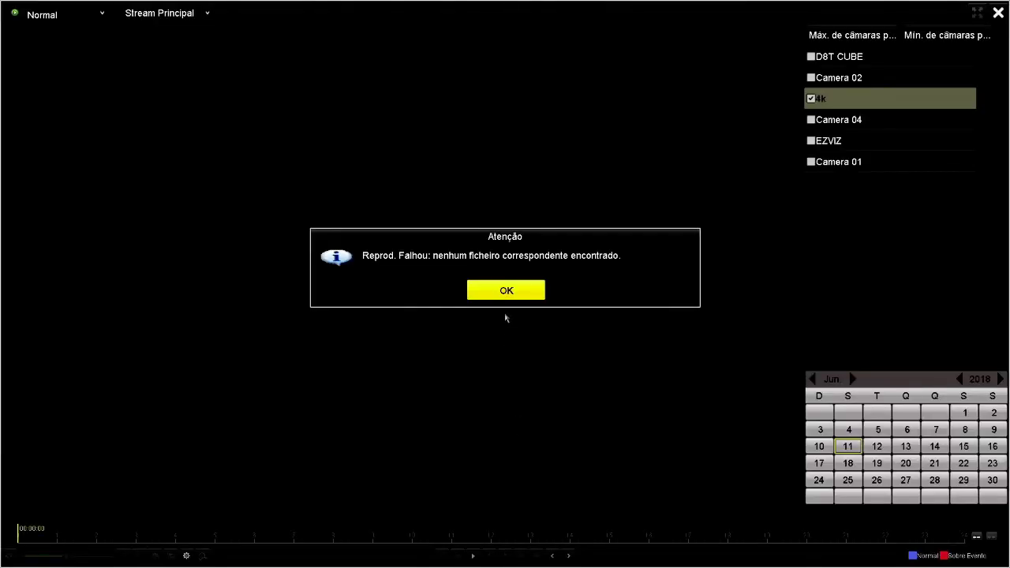
click(515, 300)
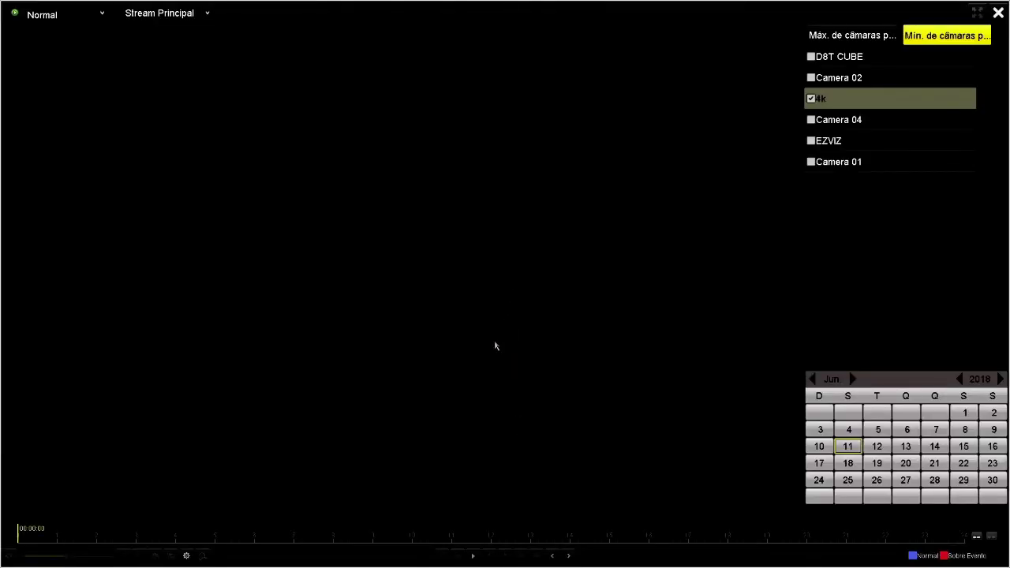
right_click(495, 346)
right_click(485, 362)
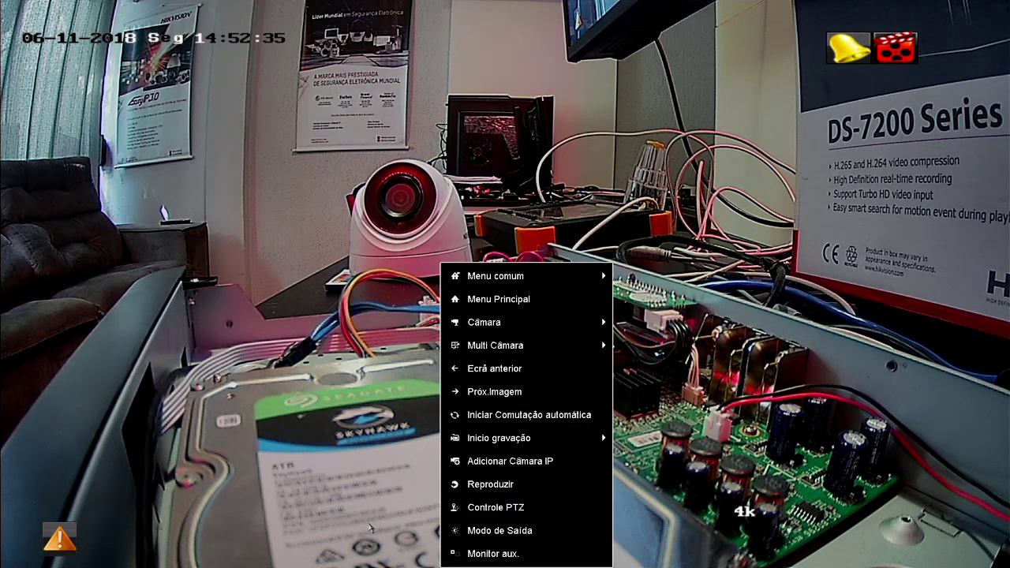